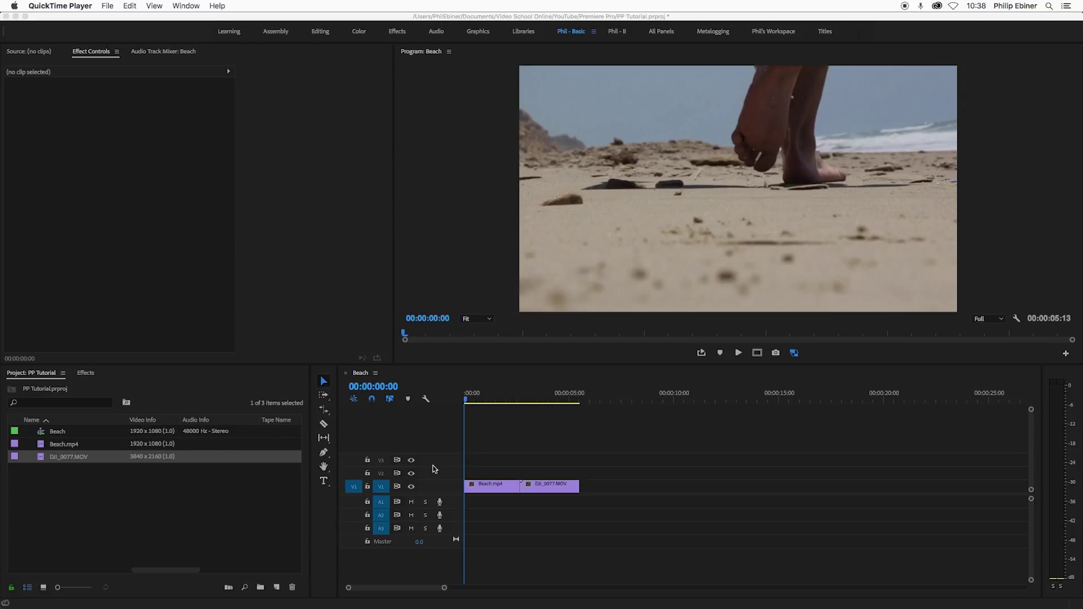
Step: Bring Premiere to the front and put the playhead on the drone pier shot at 00:00:03:14
{"action": "left_click", "coordinate": [540, 404]}
{"action": "left_click", "coordinate": [539, 405]}
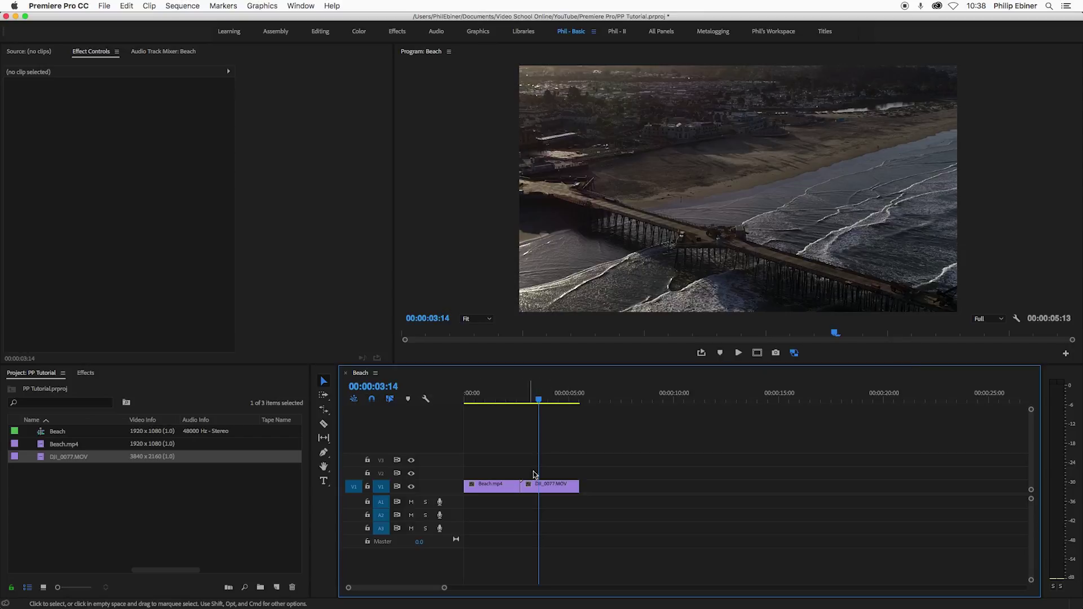
Step: Select DJI_0077.MOV, preview a smaller Scale, then undo it back to 100
{"action": "left_click", "coordinate": [554, 488]}
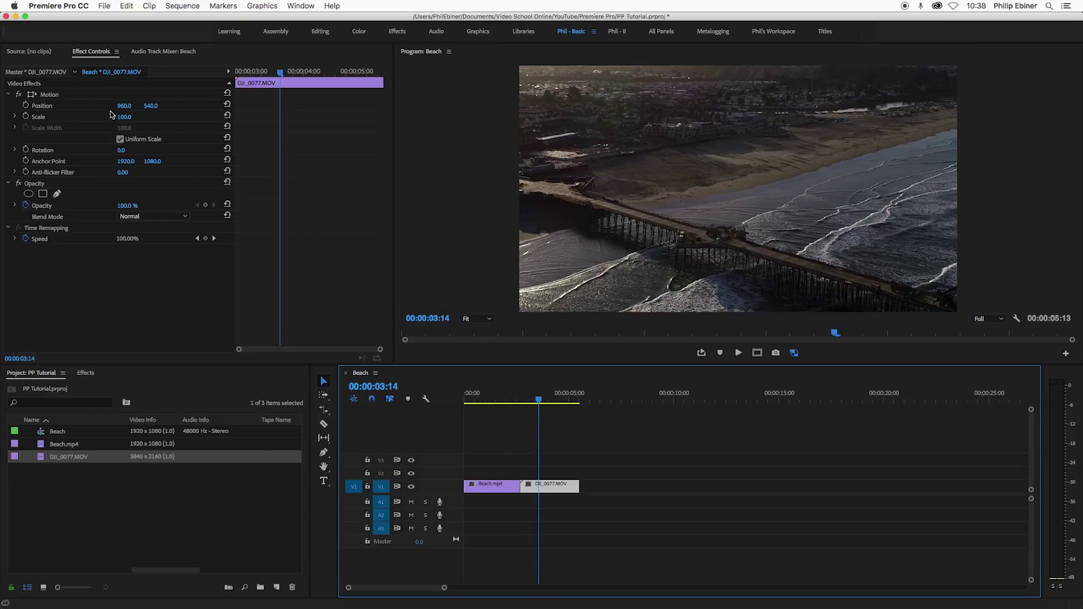
{"action": "left_click_drag", "start_coordinate": [124, 116], "coordinate": [97, 116]}
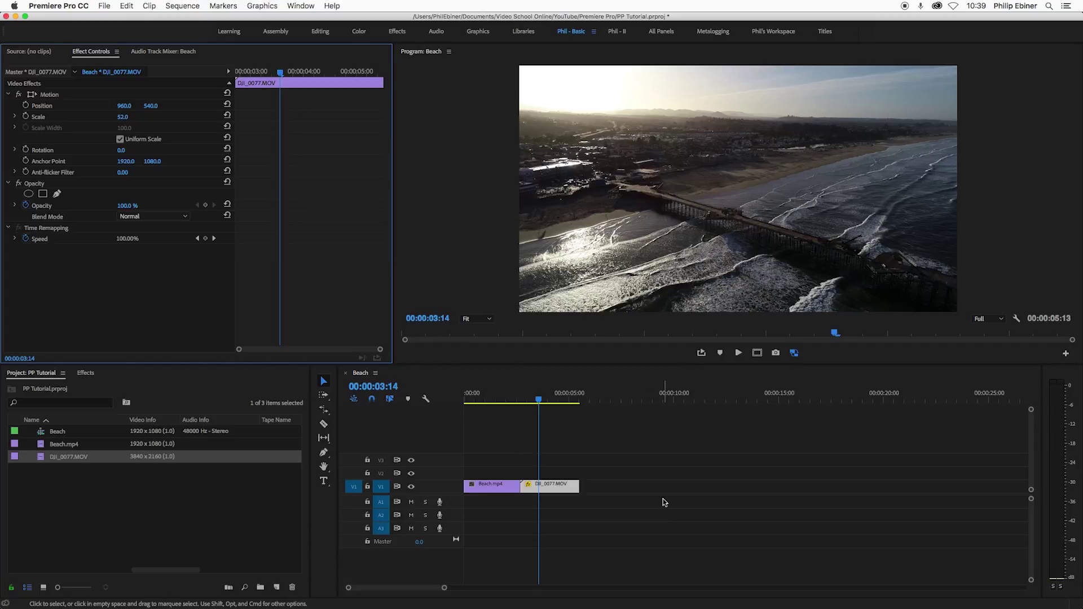
{"action": "key", "text": "super+z"}
Step: Apply Scale to Frame Size to the DJI_0077.MOV clip, then return to the beach-walking clip
{"action": "left_click", "coordinate": [558, 492]}
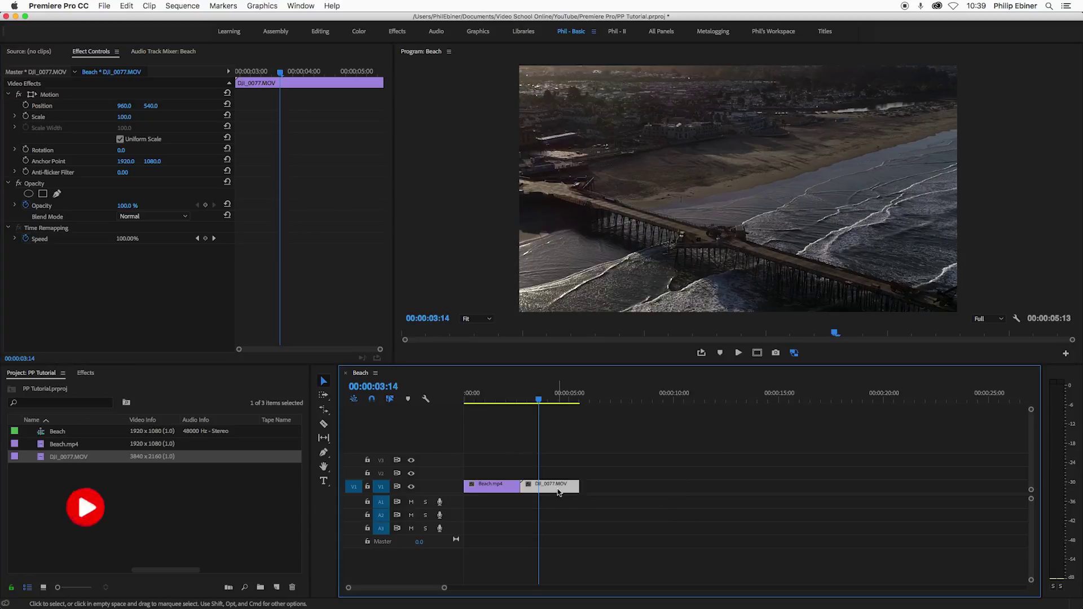
{"action": "right_click", "coordinate": [558, 492]}
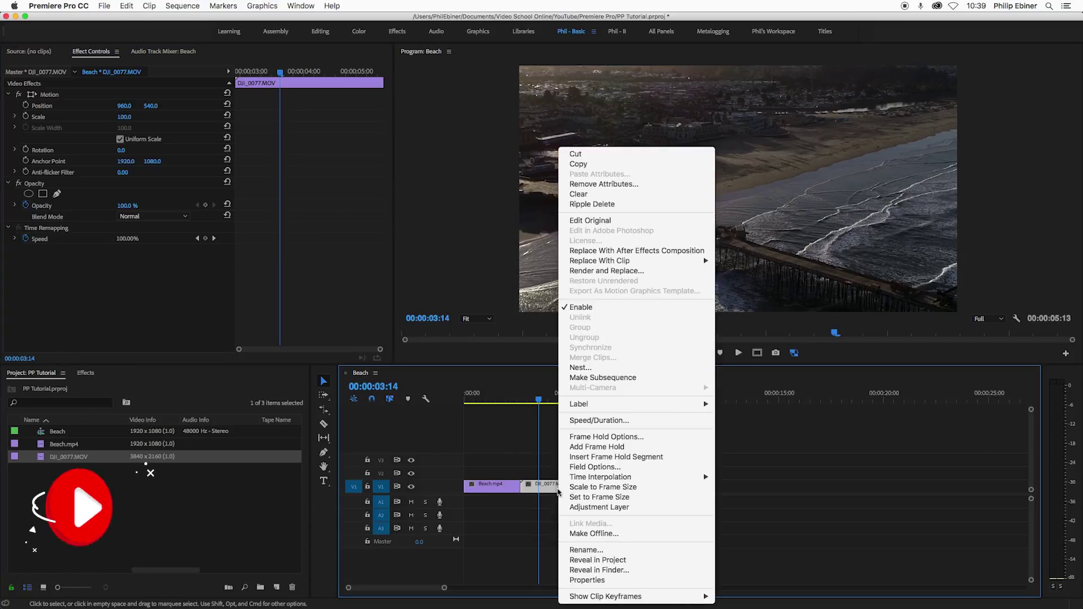
{"action": "left_click", "coordinate": [601, 488]}
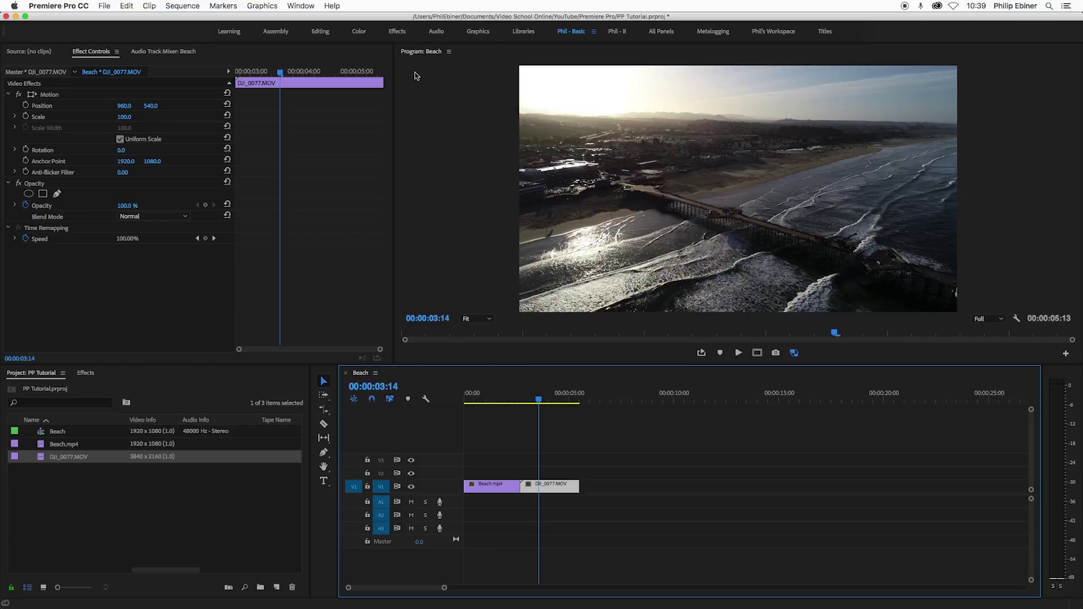
{"action": "left_click", "coordinate": [519, 400]}
Step: Play into the drone clip and set its Scale to 150
{"action": "key", "text": "space"}
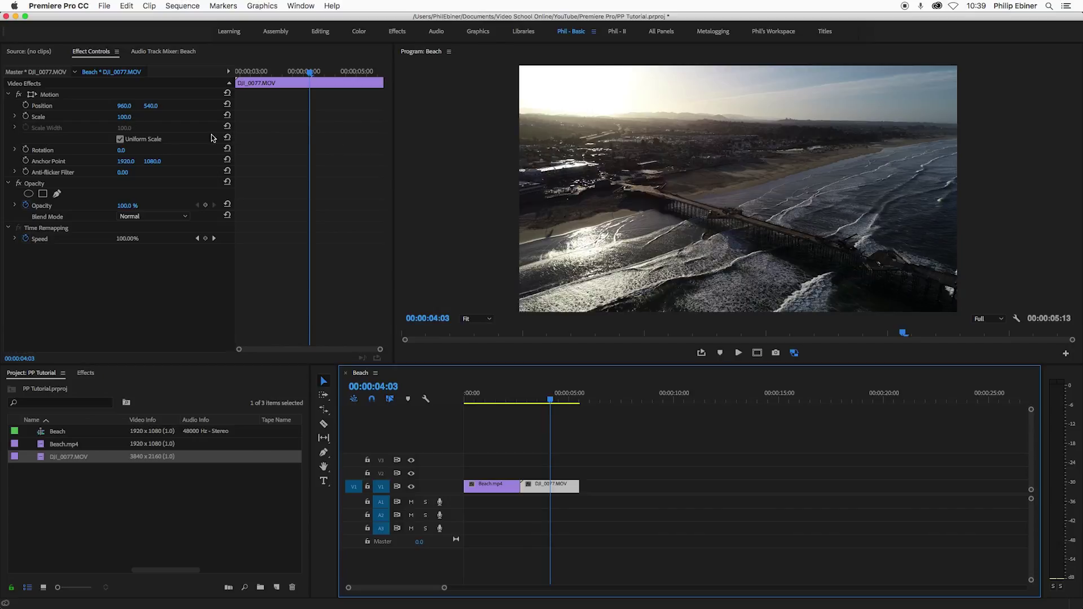
{"action": "left_click", "coordinate": [130, 116]}
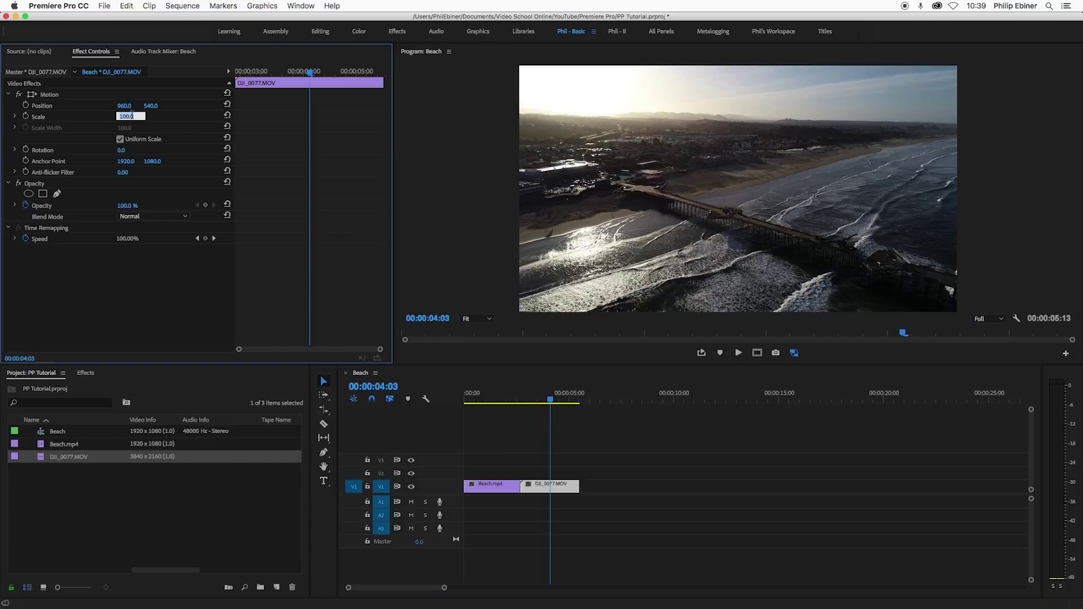
{"action": "type", "text": "150"}
{"action": "key", "text": "Return"}
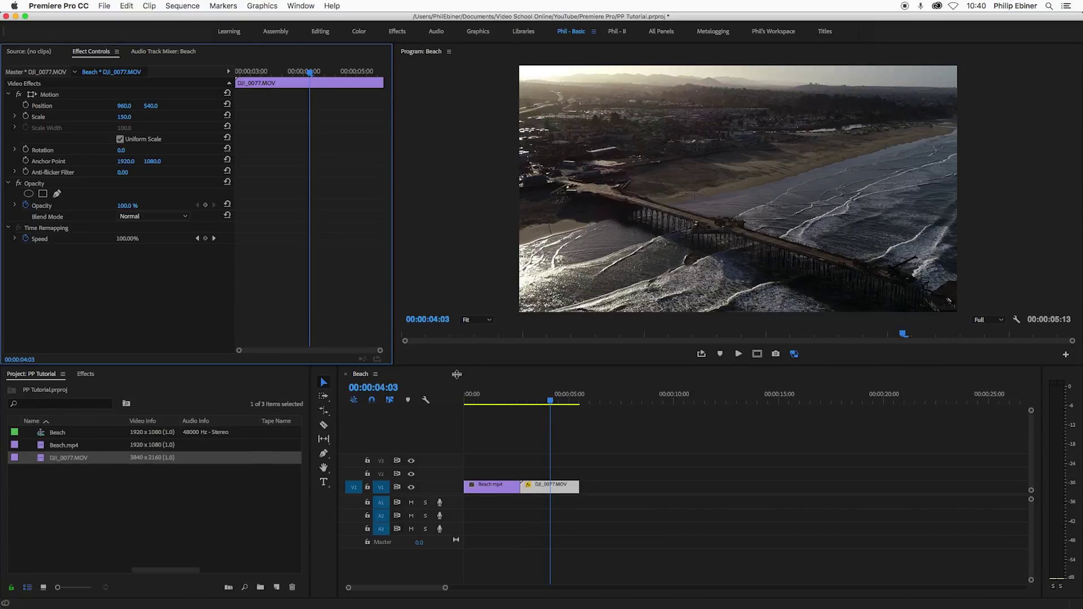
Step: Make the Program Monitor taller, then raise the drone clip's Scale to 175 and scrub to 200
{"action": "left_click_drag", "start_coordinate": [457, 364], "coordinate": [451, 425]}
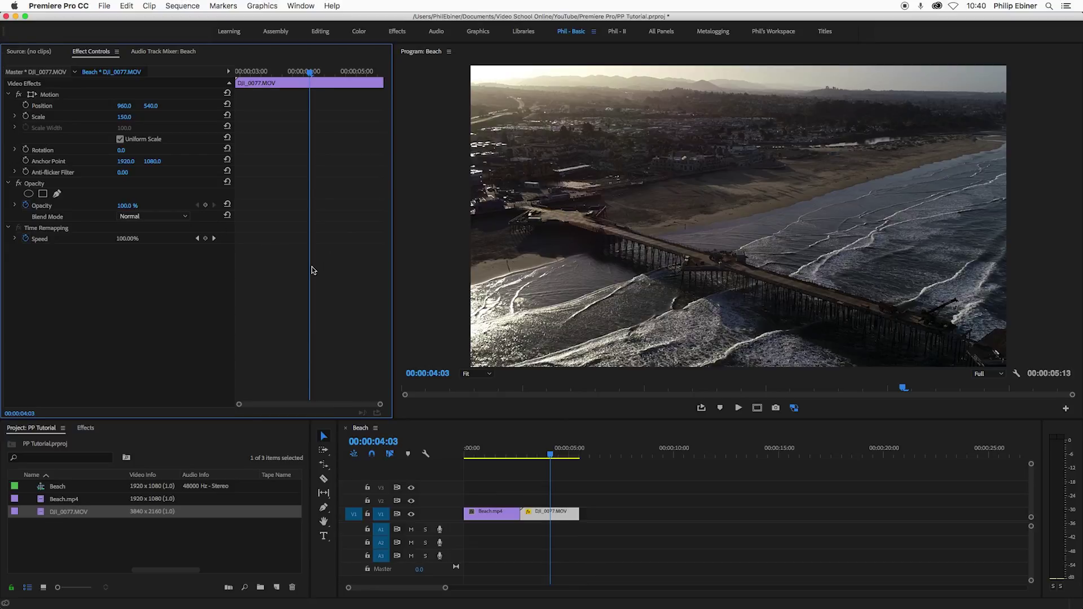
{"action": "left_click", "coordinate": [125, 118]}
{"action": "type", "text": "175"}
{"action": "key", "text": "Return"}
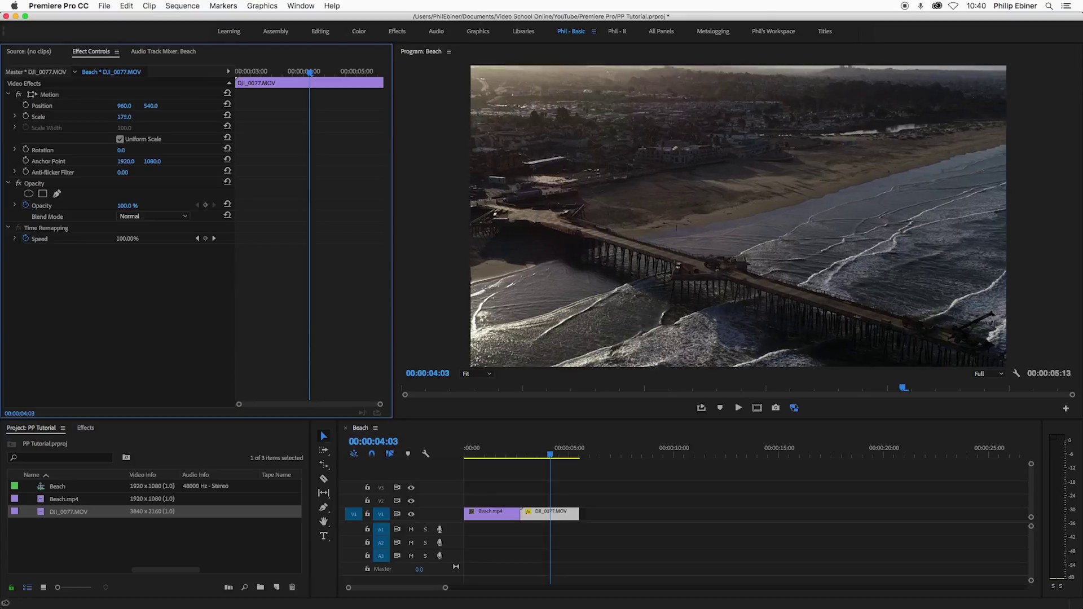
{"action": "left_click_drag", "start_coordinate": [124, 117], "coordinate": [138, 116]}
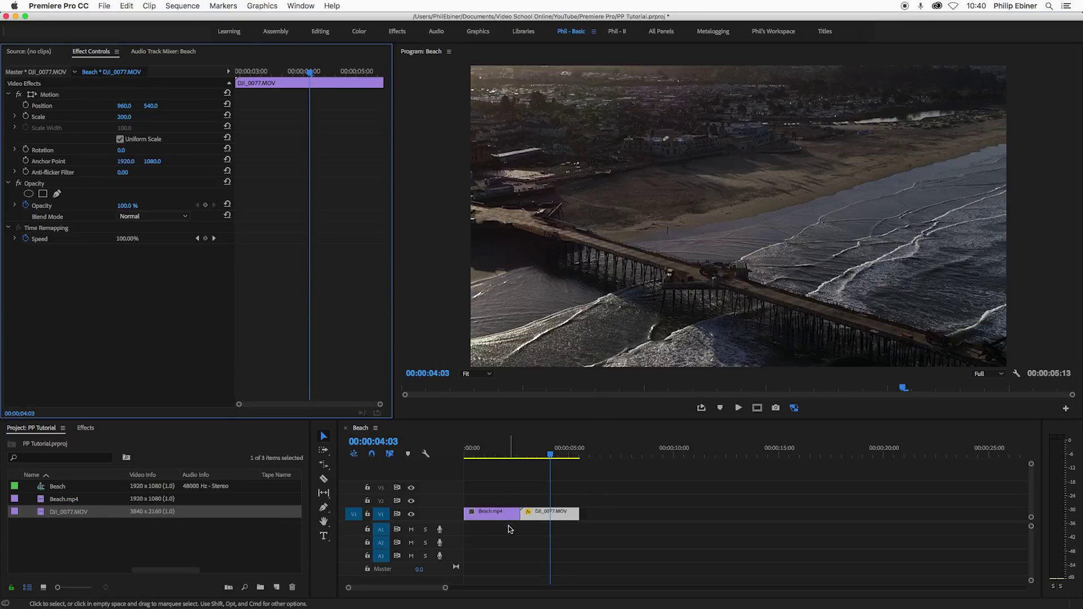
Step: Shift the drone clip later and fill the gap with a trimmed copy of DJI_0077.MOV on V1
{"action": "left_click", "coordinate": [552, 520]}
{"action": "left_click_drag", "start_coordinate": [552, 520], "coordinate": [630, 520]}
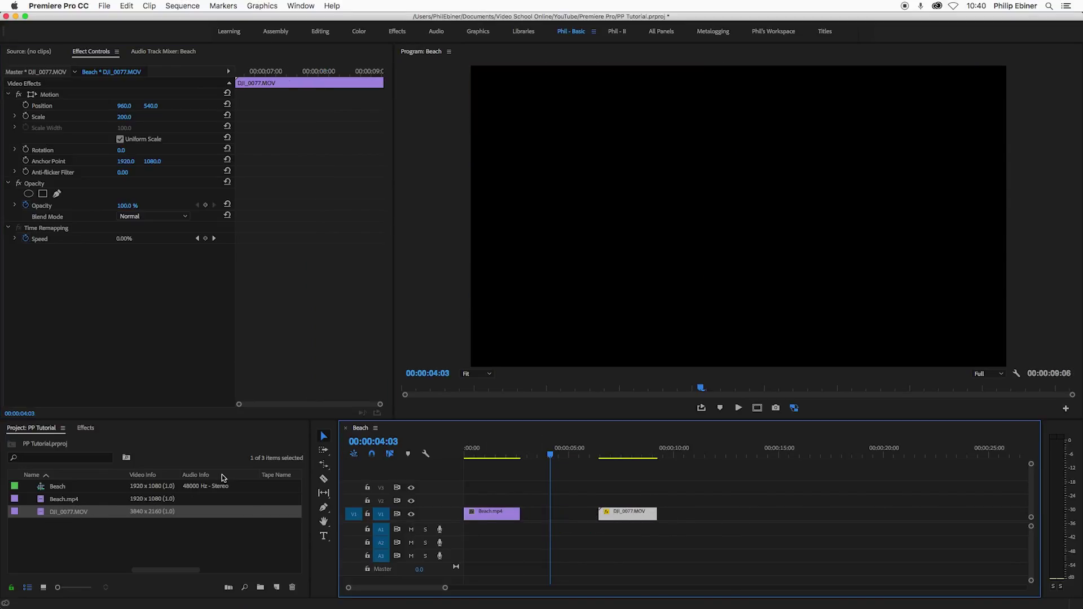
{"action": "left_click_drag", "start_coordinate": [85, 512], "coordinate": [530, 499]}
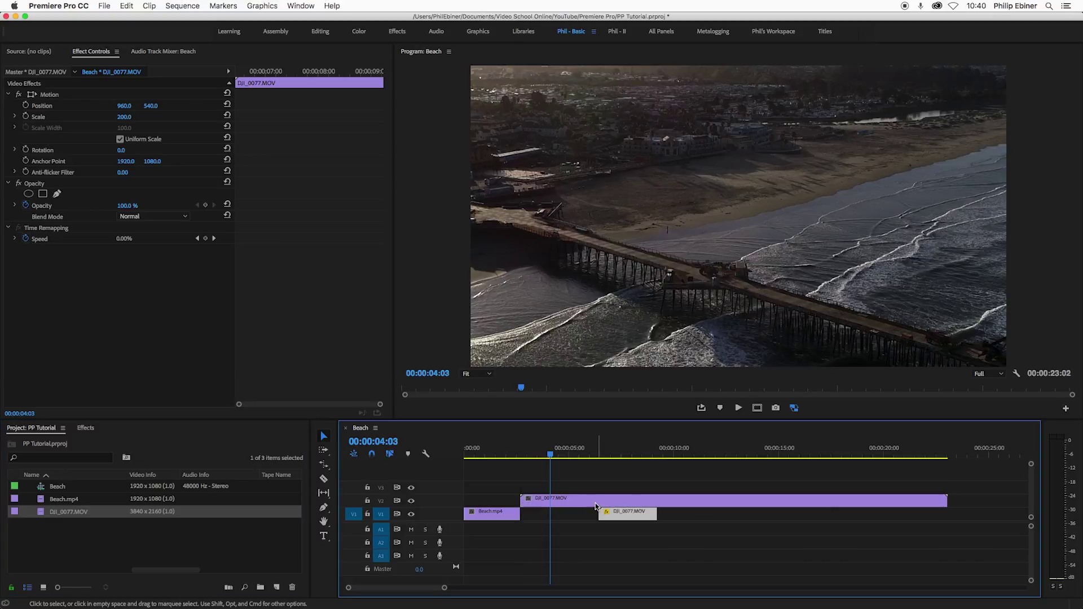
{"action": "key", "text": "c"}
{"action": "left_click", "coordinate": [599, 501]}
{"action": "key", "text": "v"}
{"action": "left_click", "coordinate": [606, 501]}
{"action": "key", "text": "Delete"}
{"action": "left_click_drag", "start_coordinate": [564, 500], "coordinate": [564, 513]}
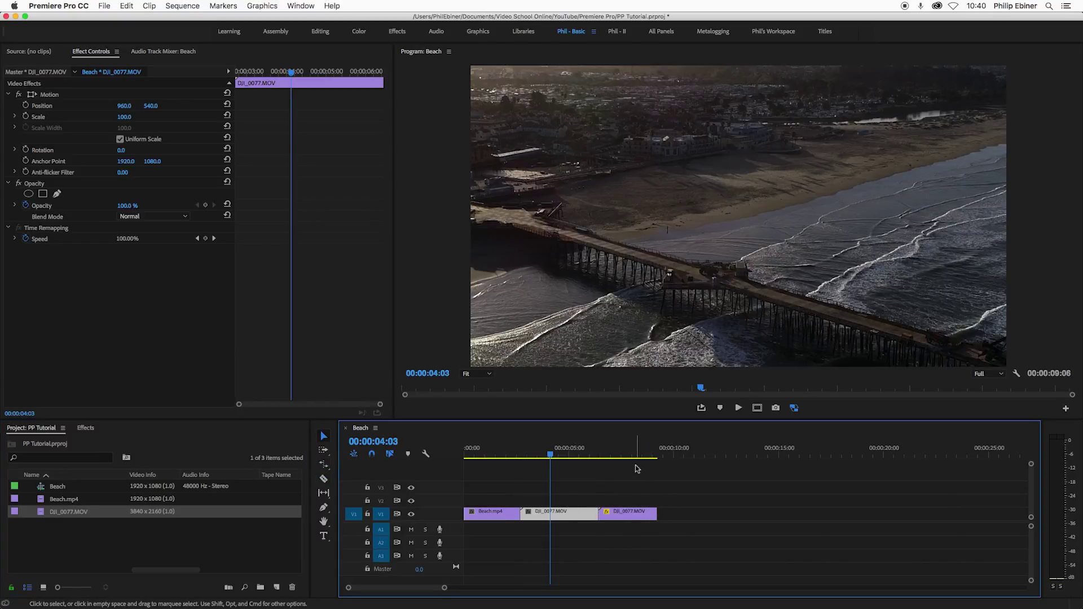
Step: Scrub across the drone clips, check the last clip's Scale 200, and park in the middle clip
{"action": "mouse_move", "coordinate": [572, 454]}
{"action": "left_mouse_down"}
{"action": "mouse_move", "coordinate": [593, 458]}
{"action": "mouse_move", "coordinate": [562, 457]}
{"action": "left_mouse_up"}
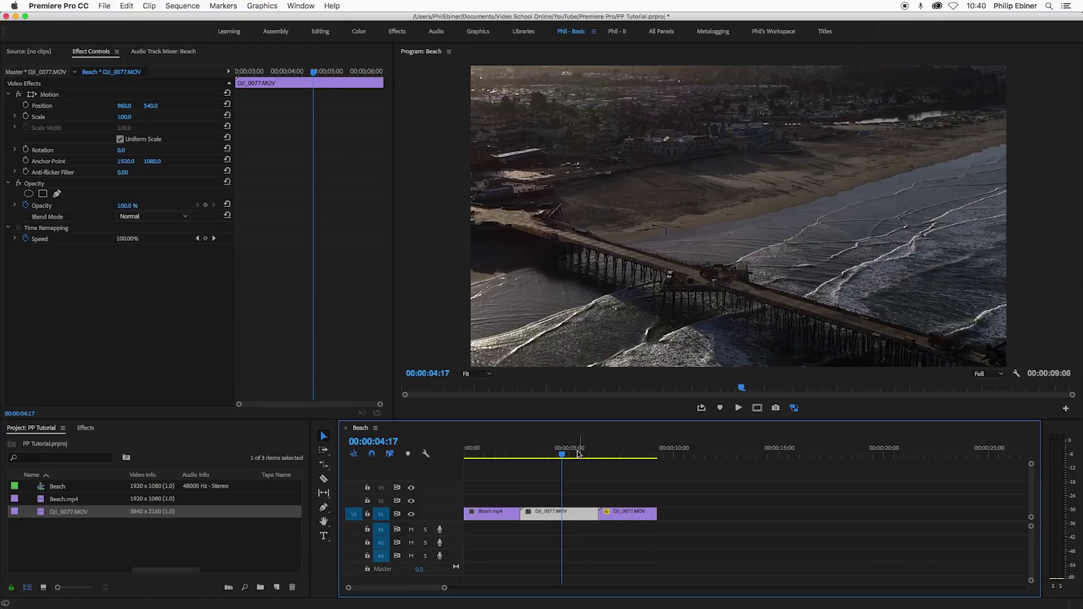
{"action": "left_click_drag", "start_coordinate": [562, 455], "coordinate": [606, 454]}
{"action": "left_click", "coordinate": [620, 513]}
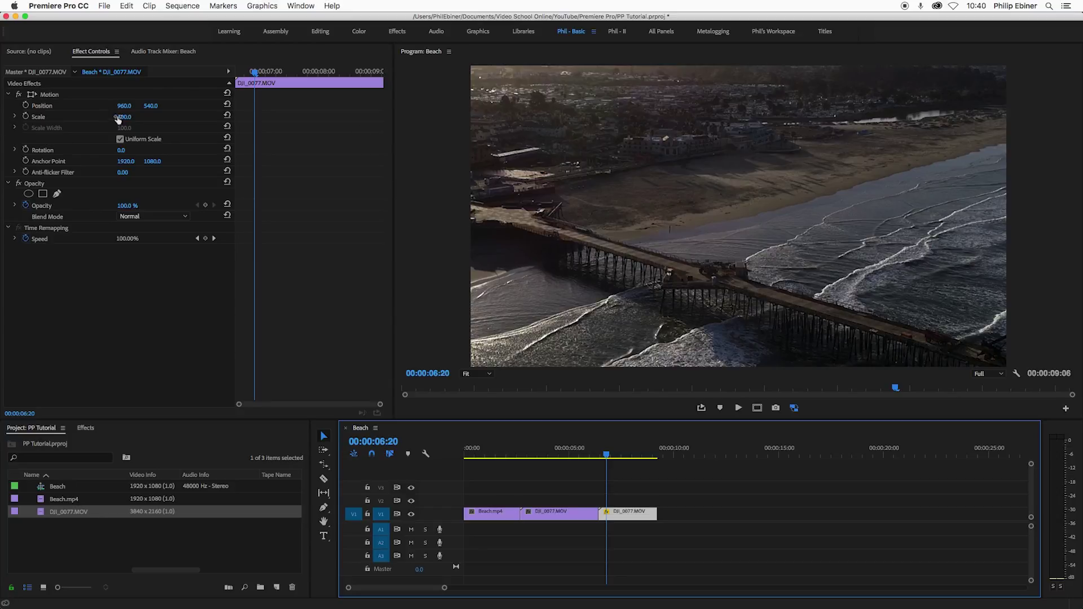
{"action": "mouse_move", "coordinate": [604, 455]}
{"action": "left_mouse_down"}
{"action": "mouse_move", "coordinate": [593, 455]}
{"action": "mouse_move", "coordinate": [616, 456]}
{"action": "left_mouse_up"}
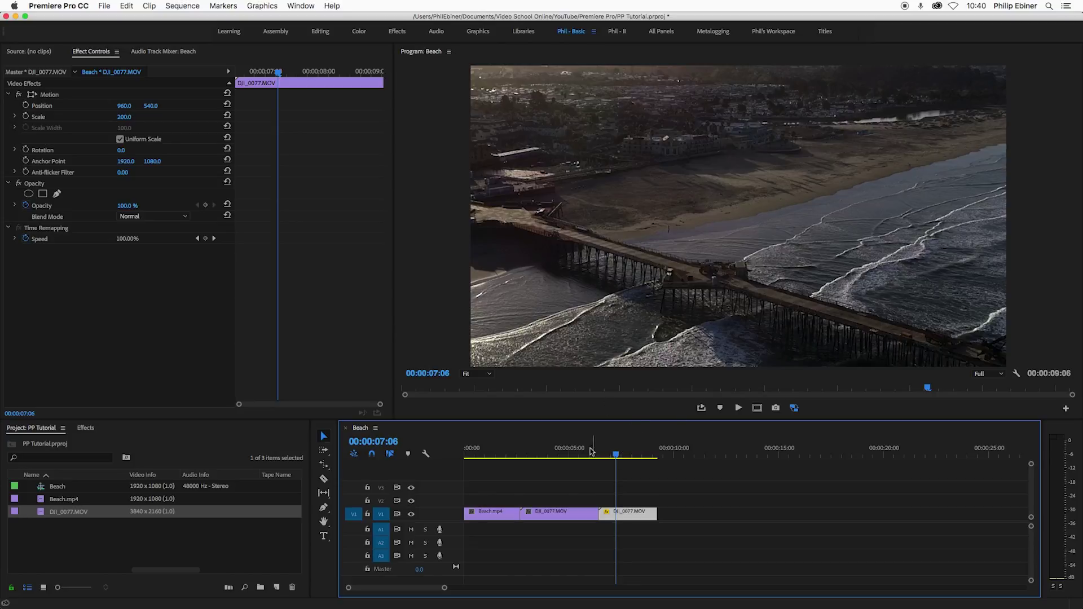
{"action": "left_click", "coordinate": [568, 451]}
Step: Apply Set to Frame Size to the middle drone clip, test Scale 42, and undo back to 50
{"action": "right_click", "coordinate": [552, 513]}
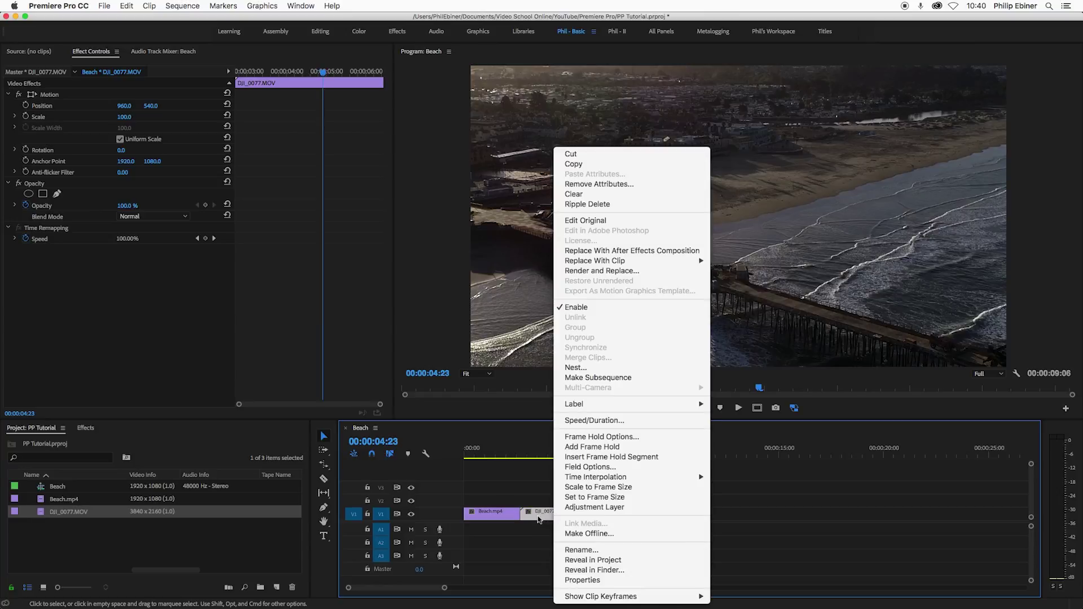
{"action": "left_click", "coordinate": [625, 497]}
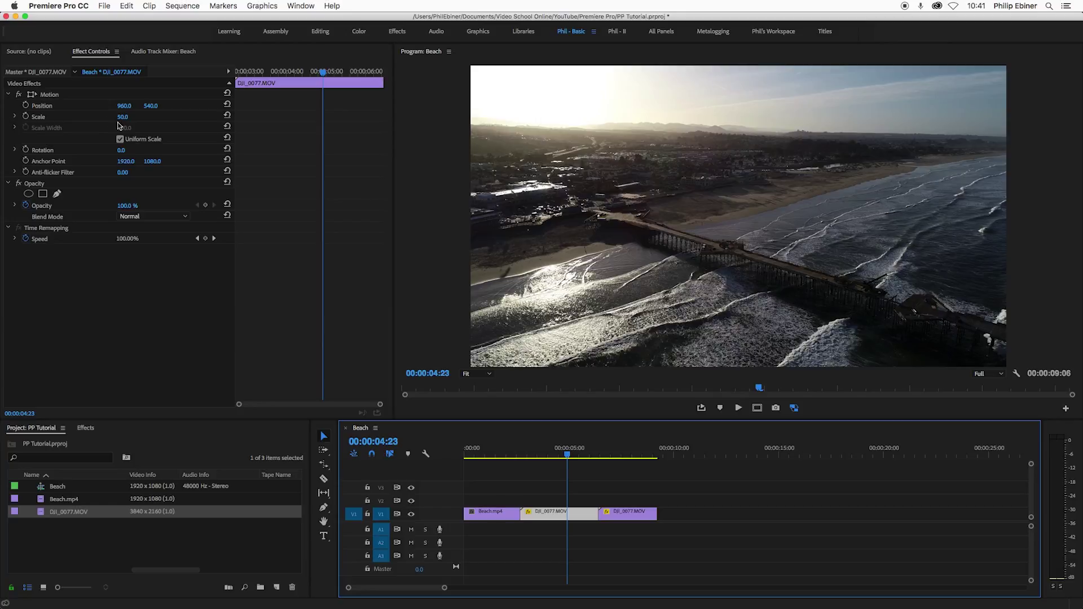
{"action": "left_click_drag", "start_coordinate": [122, 116], "coordinate": [118, 117]}
{"action": "key", "text": "super+z"}
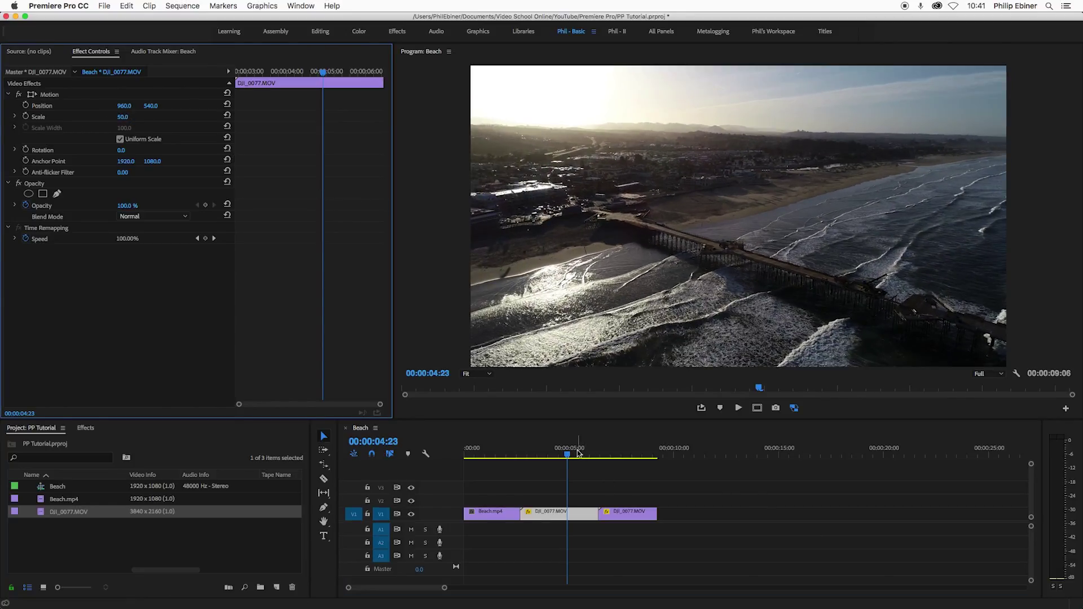
Step: Scrub between the last and middle drone clips to compare them, then open the middle clip's options
{"action": "left_click_drag", "start_coordinate": [583, 455], "coordinate": [612, 455]}
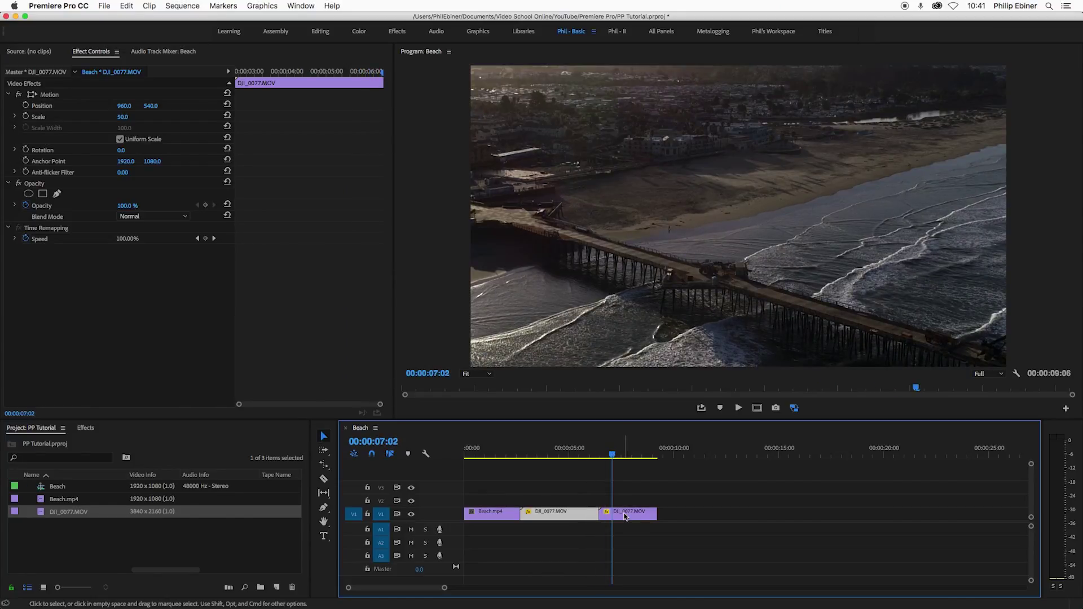
{"action": "left_click_drag", "start_coordinate": [606, 456], "coordinate": [564, 457]}
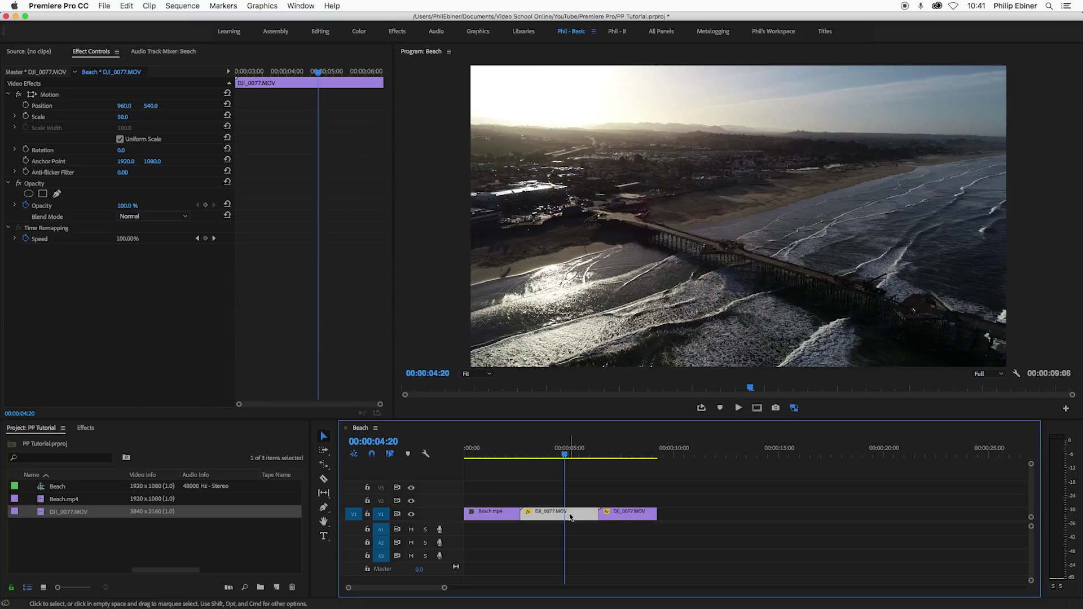
{"action": "right_click", "coordinate": [570, 517]}
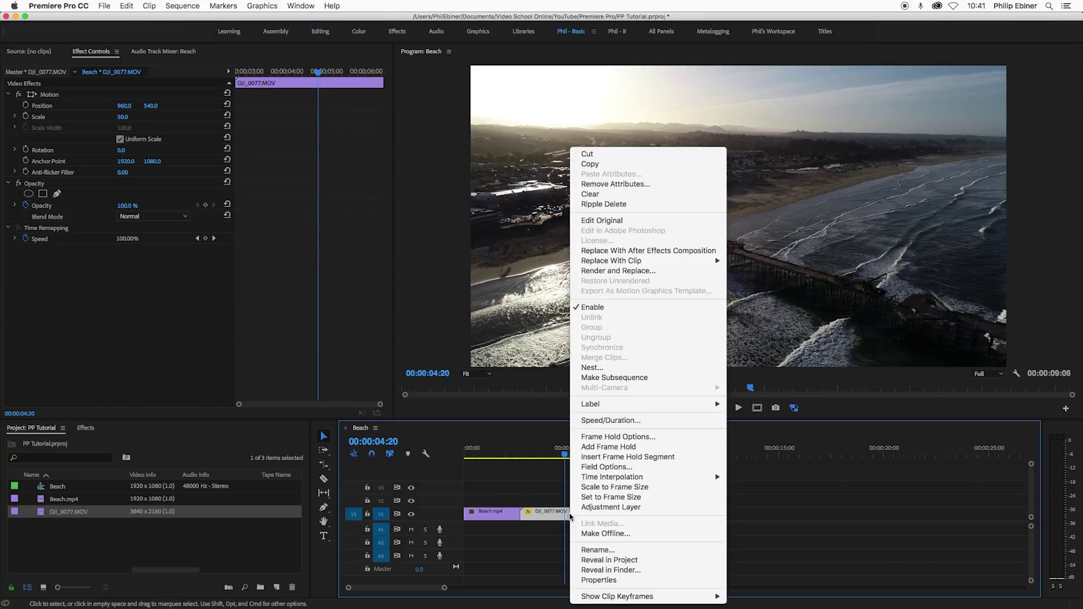
Step: Reapply Set to Frame Size to the middle clip and save the project with Cmd+S
{"action": "left_click", "coordinate": [623, 498]}
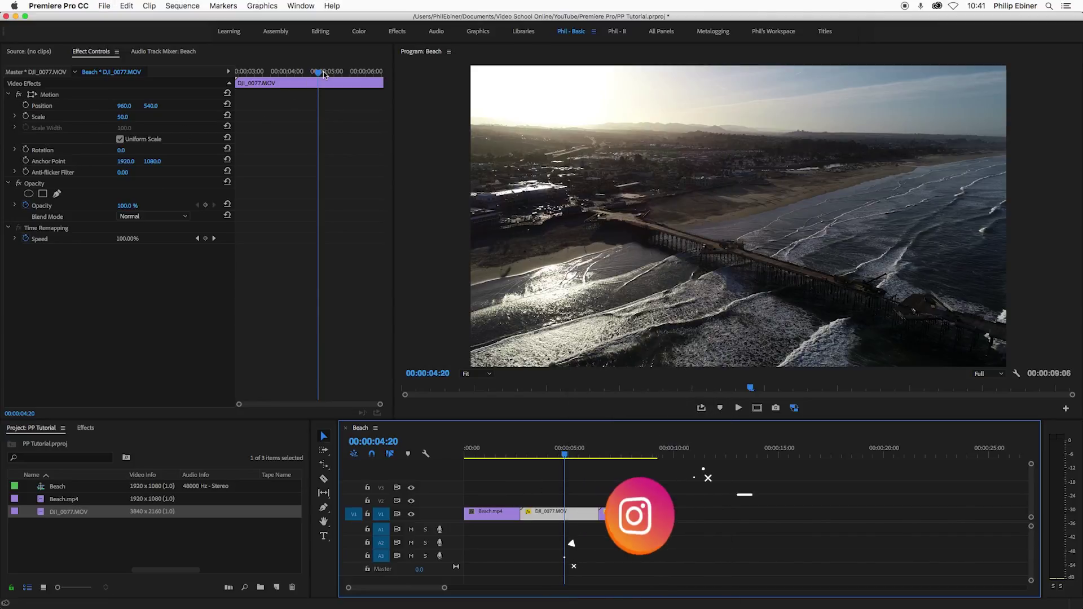
{"action": "left_click", "coordinate": [278, 90]}
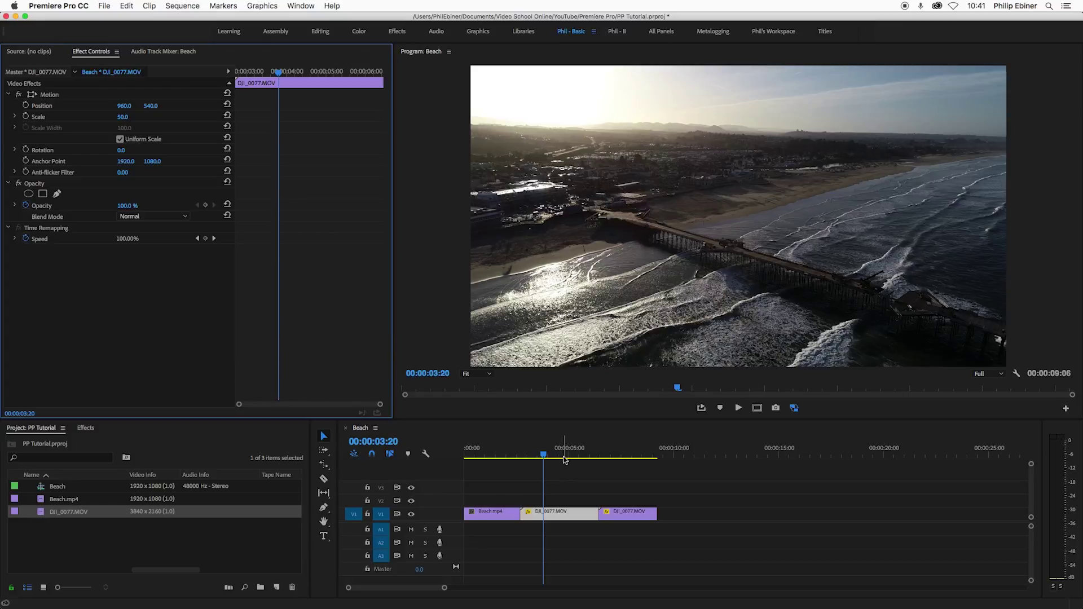
{"action": "key", "text": "super+s"}
{"action": "left_click", "coordinate": [548, 449]}
Step: Marquee-select all three V1 clips, apply Set to Frame Size, preview them, then deselect
{"action": "left_click_drag", "start_coordinate": [770, 518], "coordinate": [617, 526]}
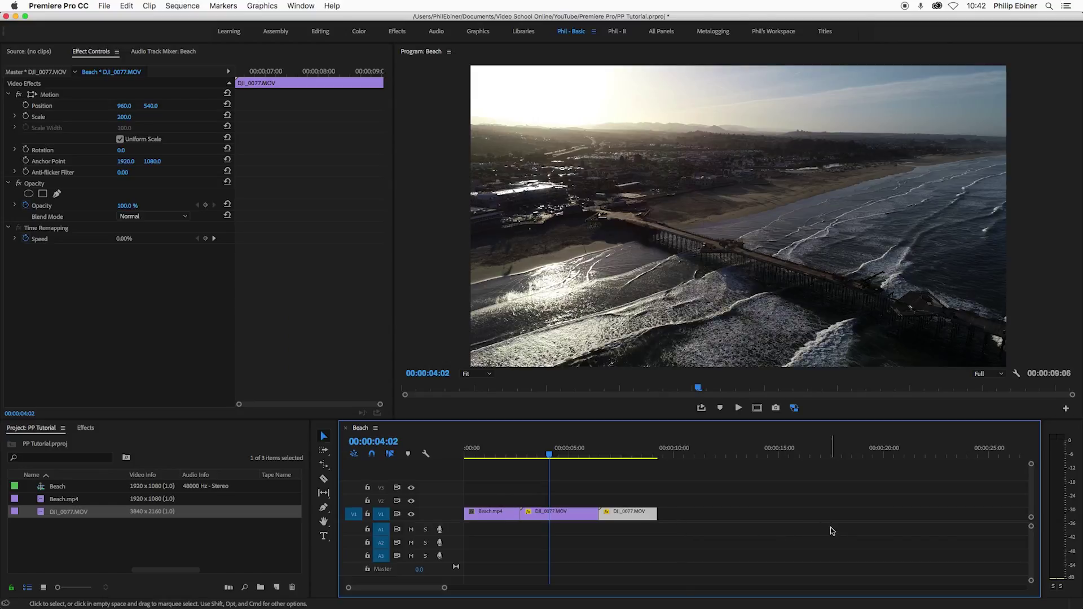
{"action": "left_click_drag", "start_coordinate": [766, 500], "coordinate": [538, 503]}
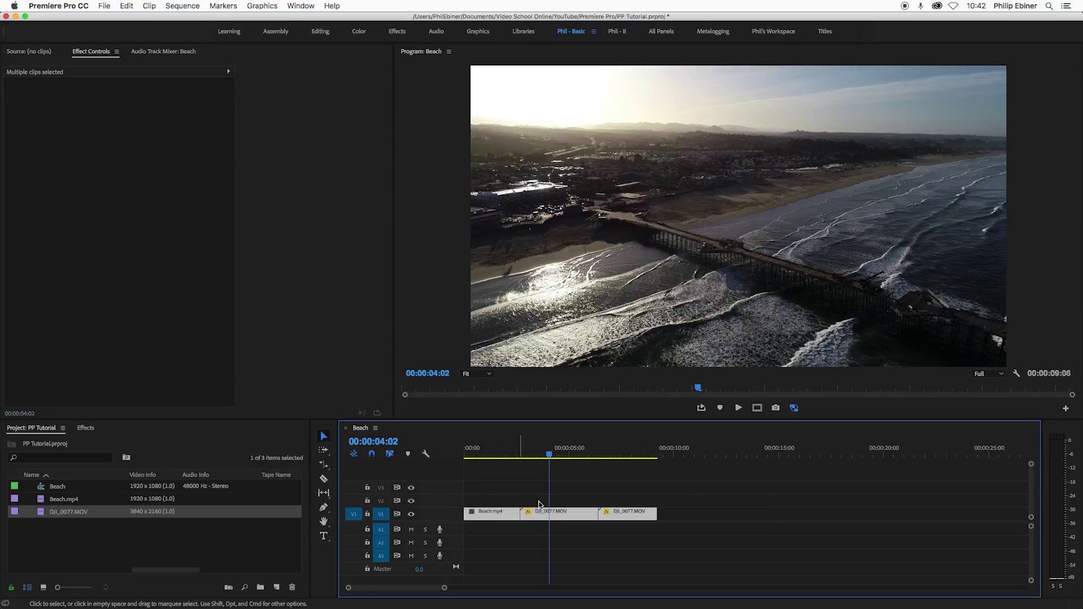
{"action": "right_click", "coordinate": [501, 515]}
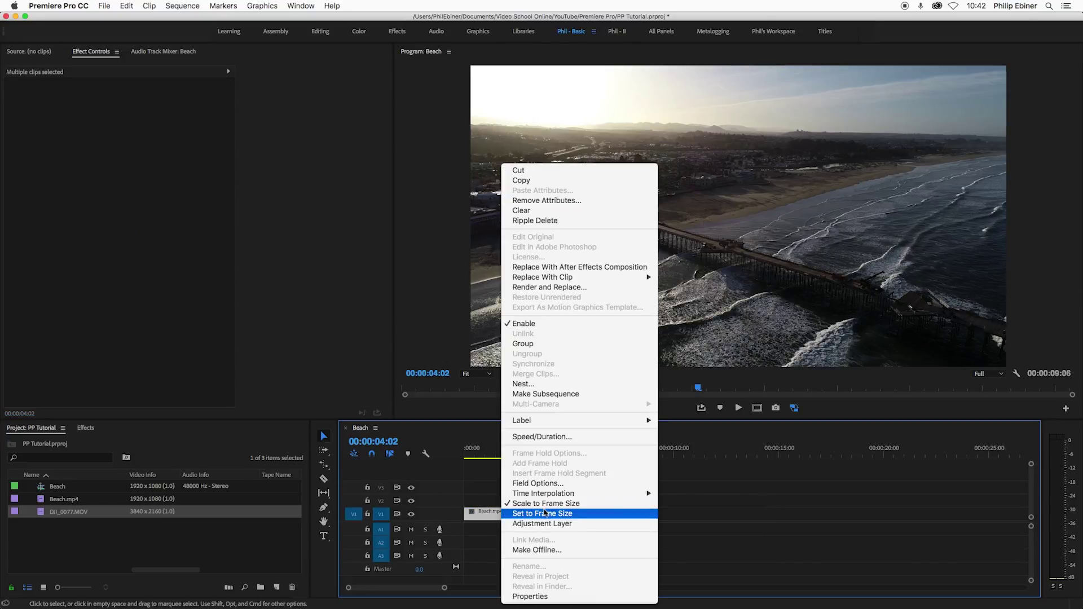
{"action": "left_click", "coordinate": [900, 522]}
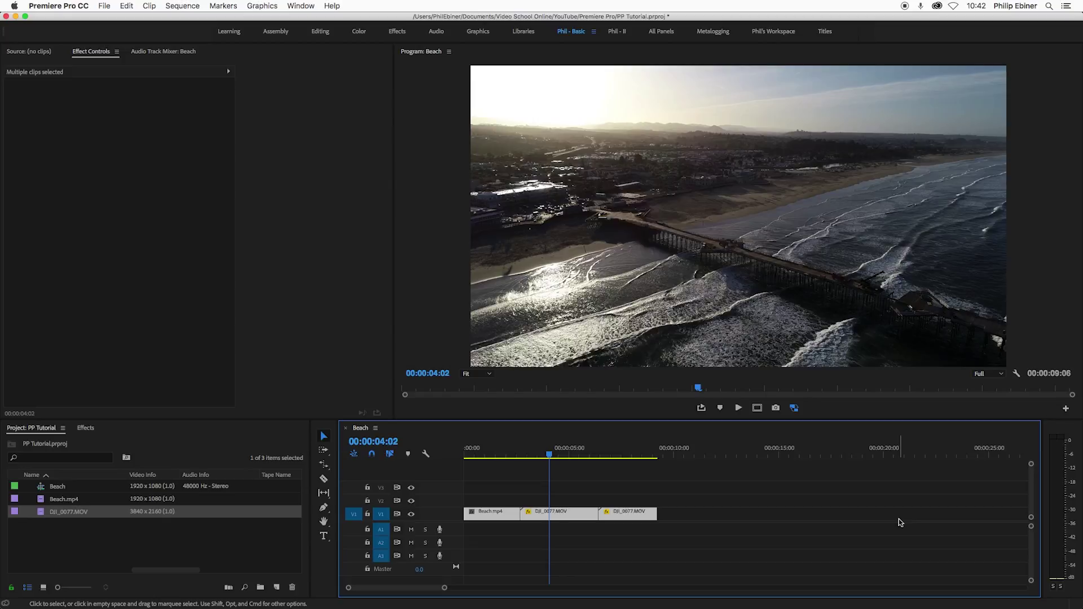
{"action": "left_click_drag", "start_coordinate": [578, 451], "coordinate": [557, 467]}
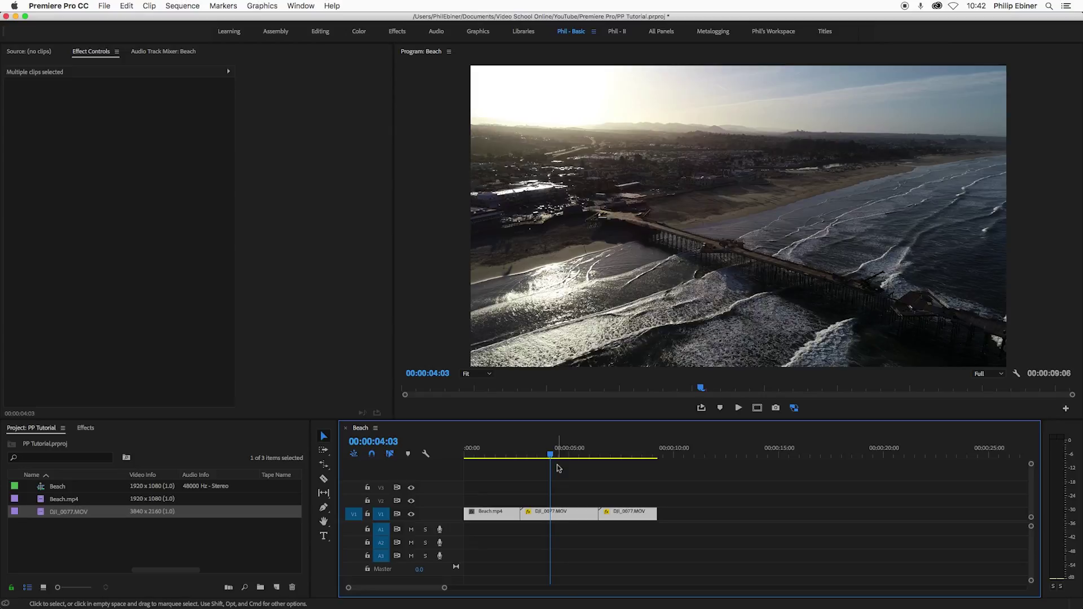
{"action": "left_click", "coordinate": [592, 493]}
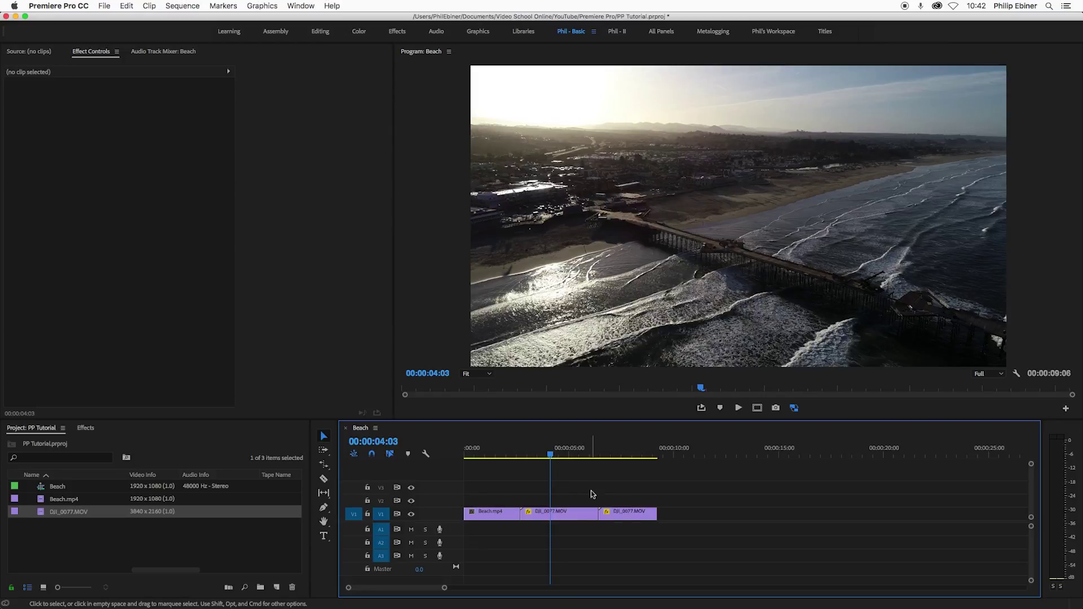